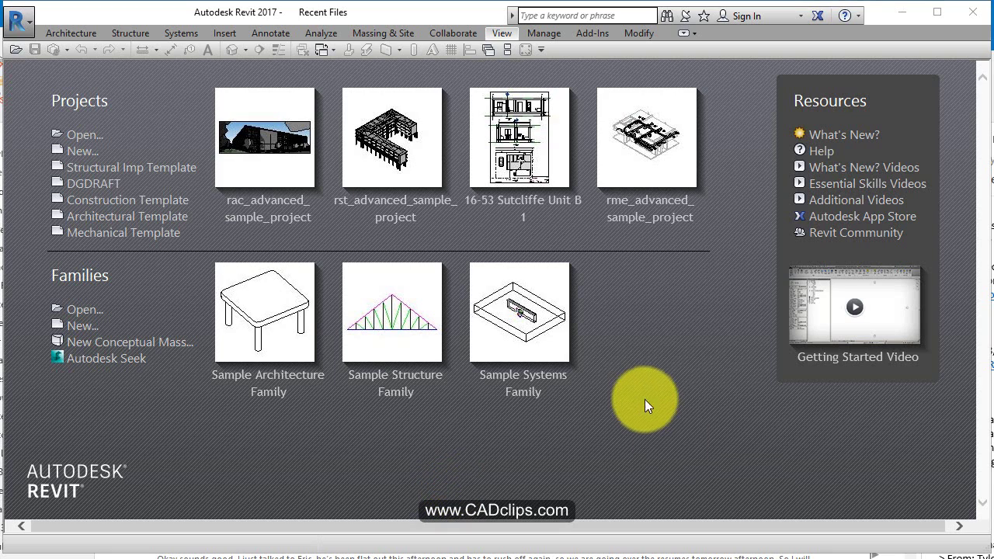
From the application menu's Open submenu, choose Sample Files to list the Samples folder
{"action": "left_click", "coordinate": [28, 26]}
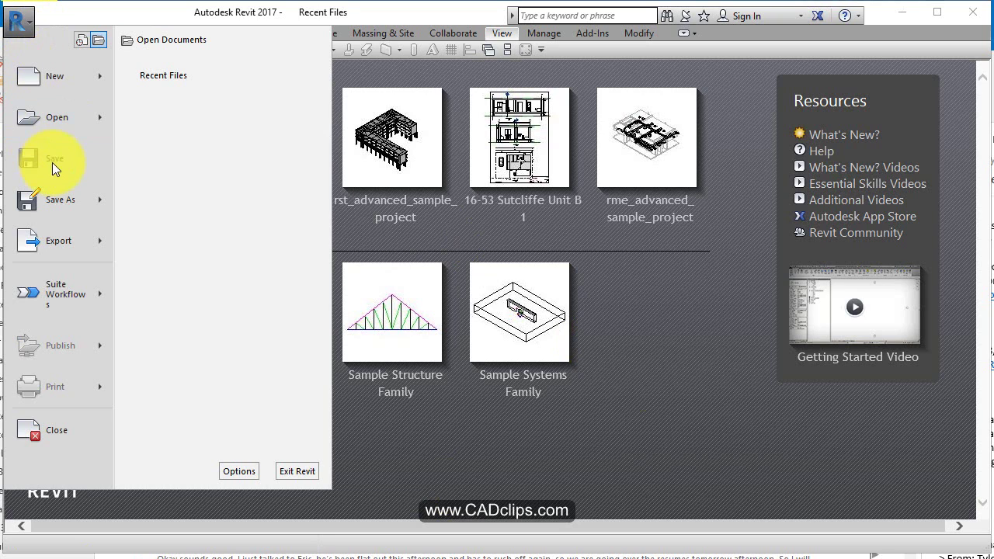
{"action": "mouse_move", "coordinate": [101, 116]}
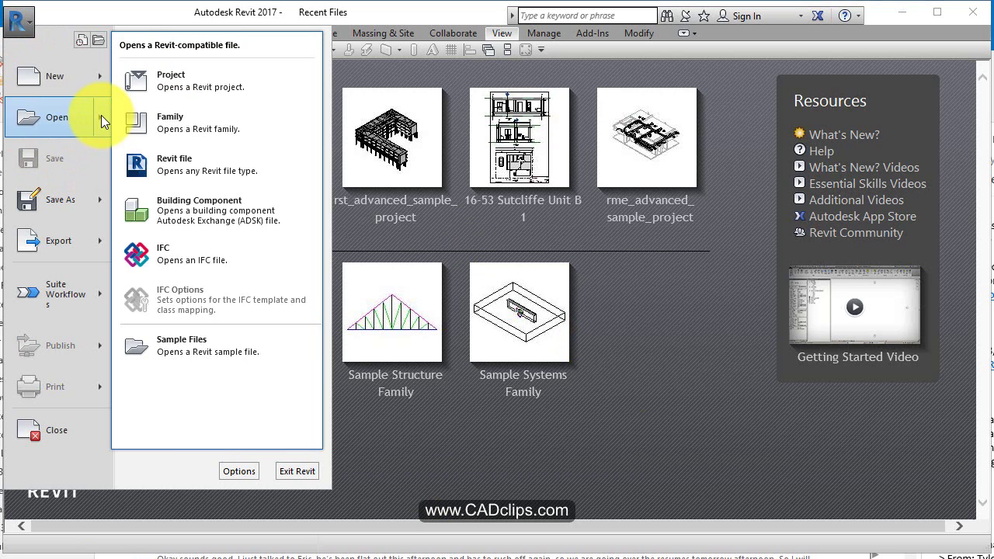
{"action": "left_click", "coordinate": [220, 352]}
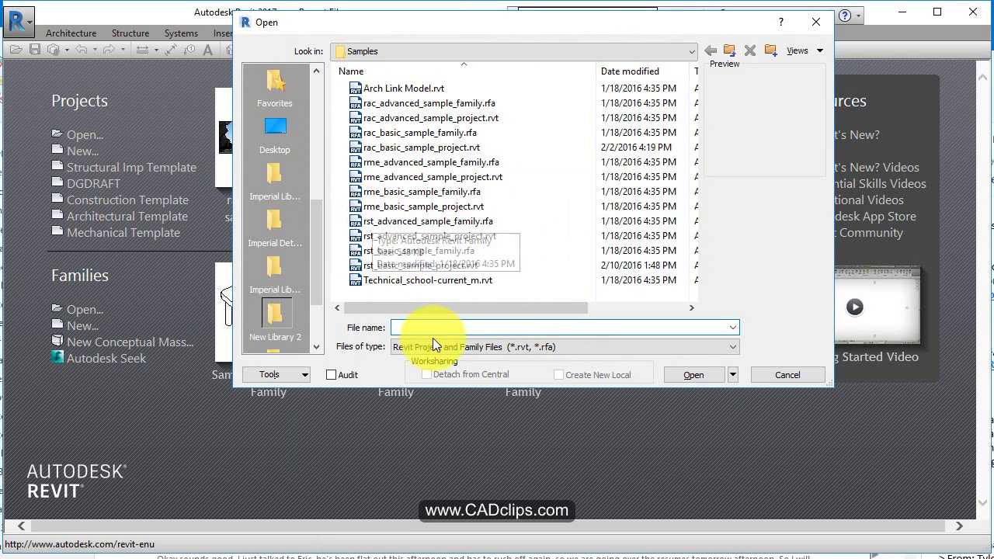
Preview each sample file, from Technical_school-current_m.rvt through rme_basic_sample_project.rvt
{"action": "left_click", "coordinate": [433, 286]}
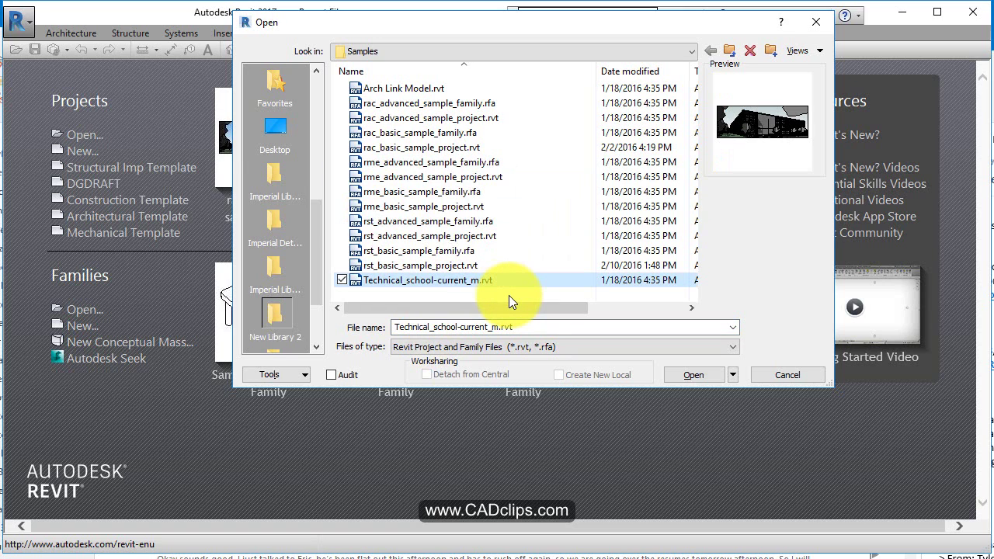
{"action": "left_click", "coordinate": [396, 87]}
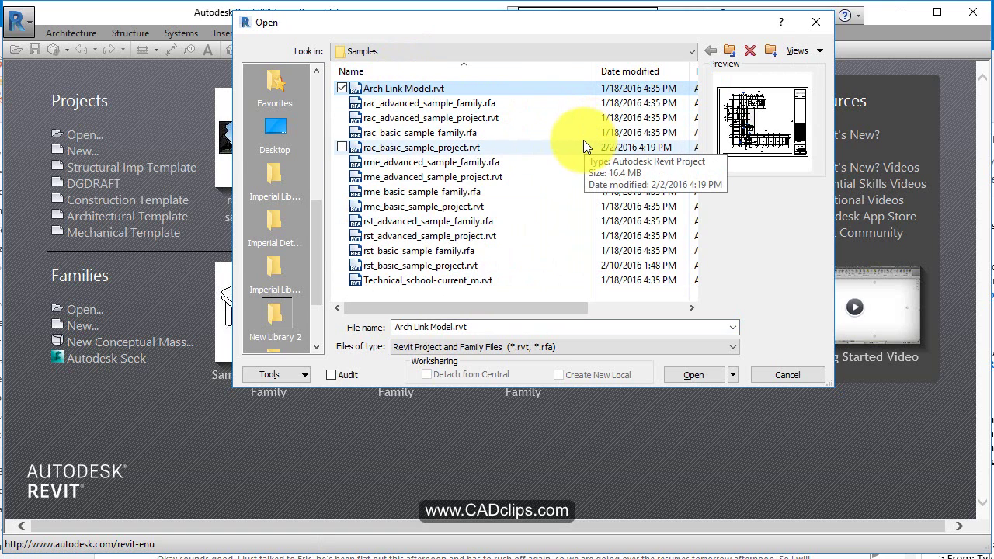
{"action": "left_click", "coordinate": [416, 102]}
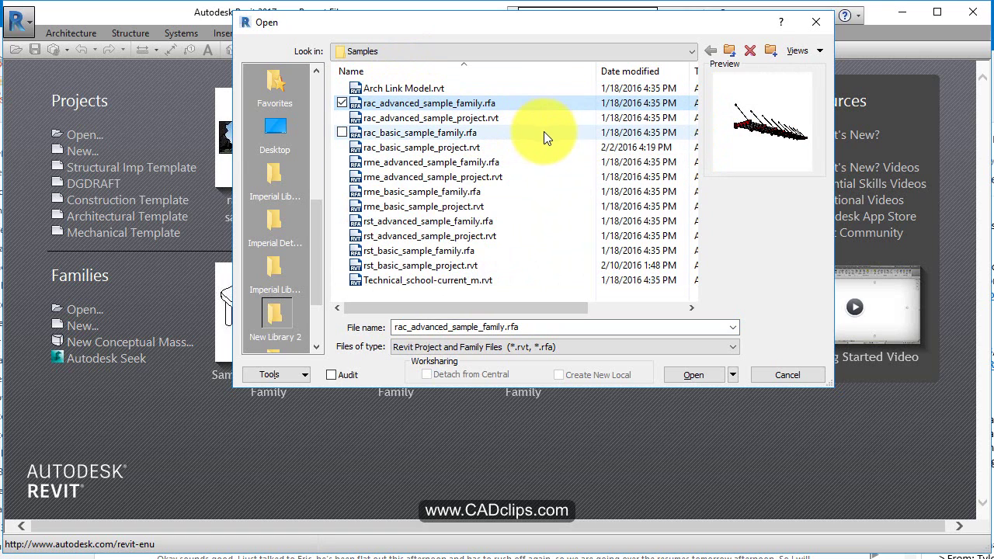
{"action": "left_click", "coordinate": [447, 119]}
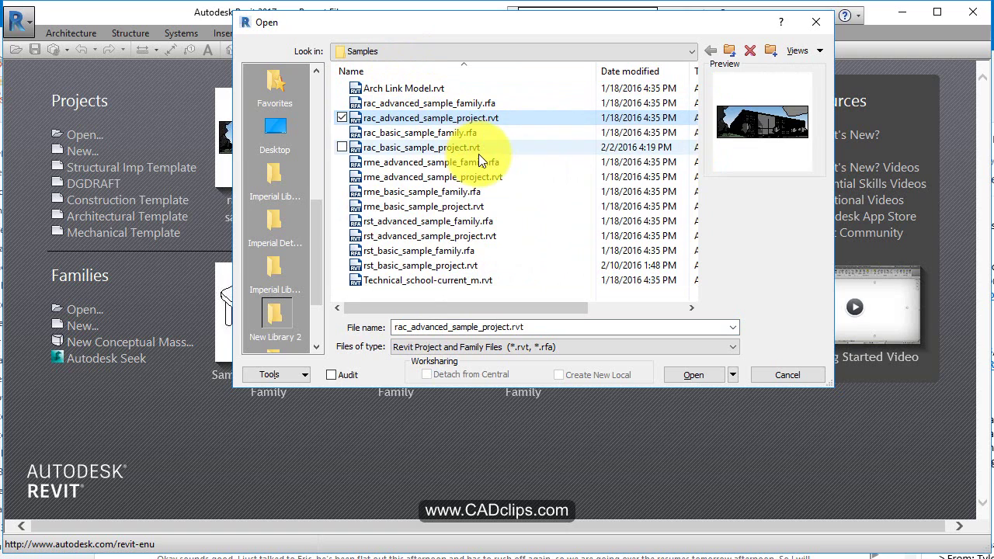
{"action": "left_click", "coordinate": [427, 133]}
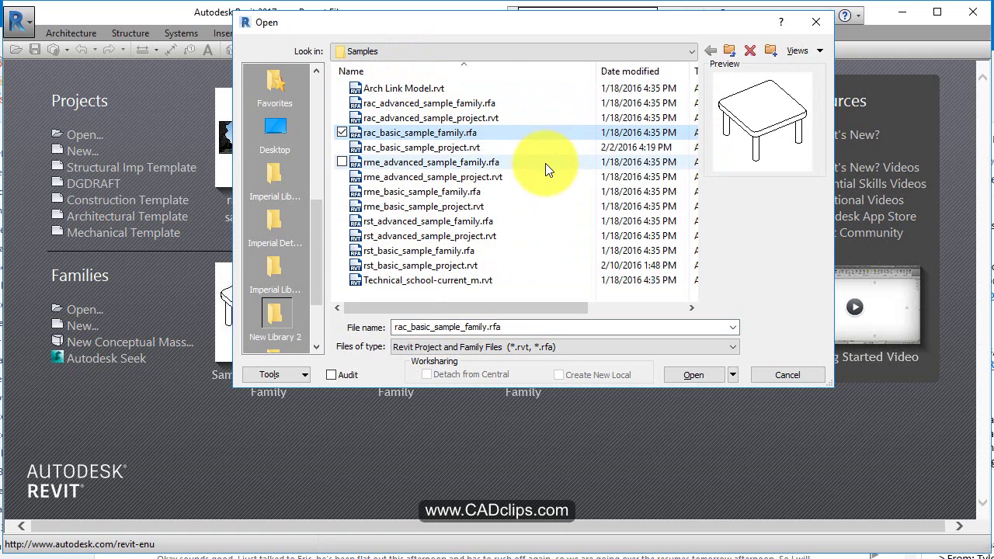
{"action": "left_click", "coordinate": [449, 147]}
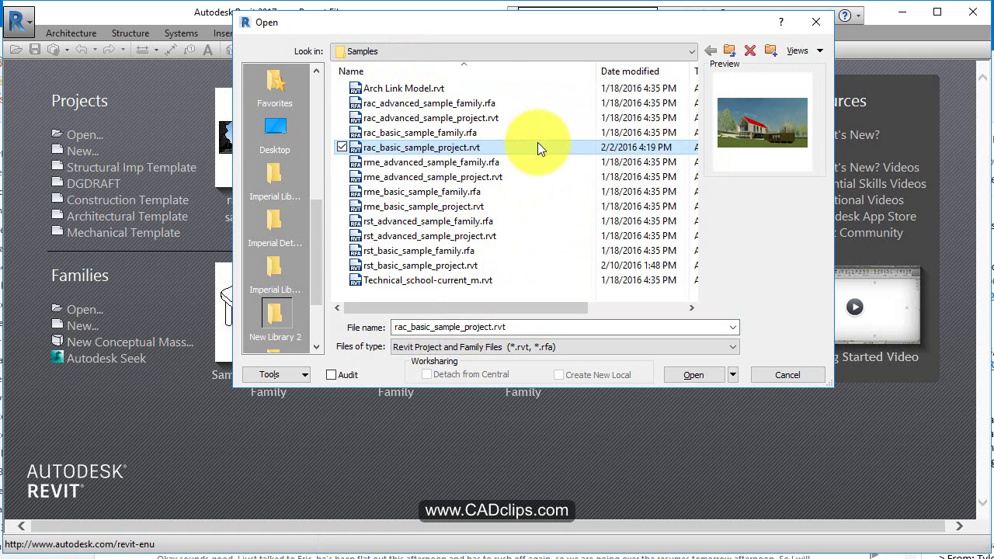
{"action": "left_click", "coordinate": [394, 163]}
{"action": "left_click", "coordinate": [420, 178]}
{"action": "left_click", "coordinate": [412, 192]}
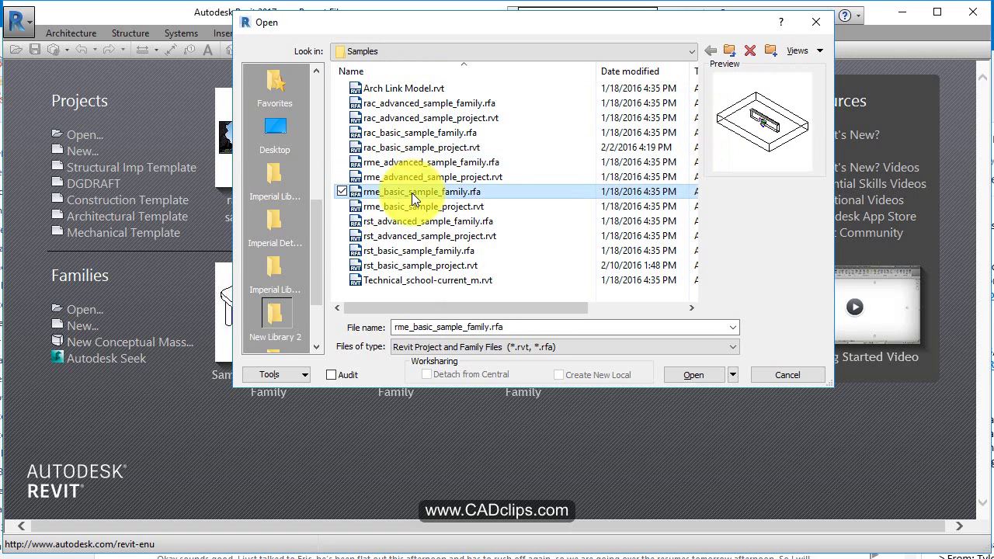
{"action": "left_click", "coordinate": [406, 205]}
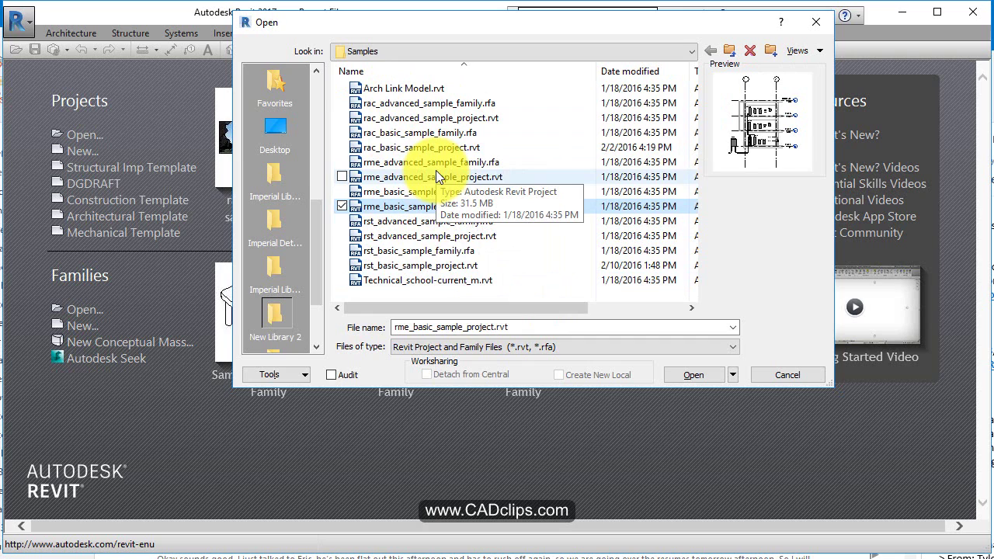
Reselect Samples in the Look in list, then cancel the Open dialog
{"action": "left_click", "coordinate": [442, 52]}
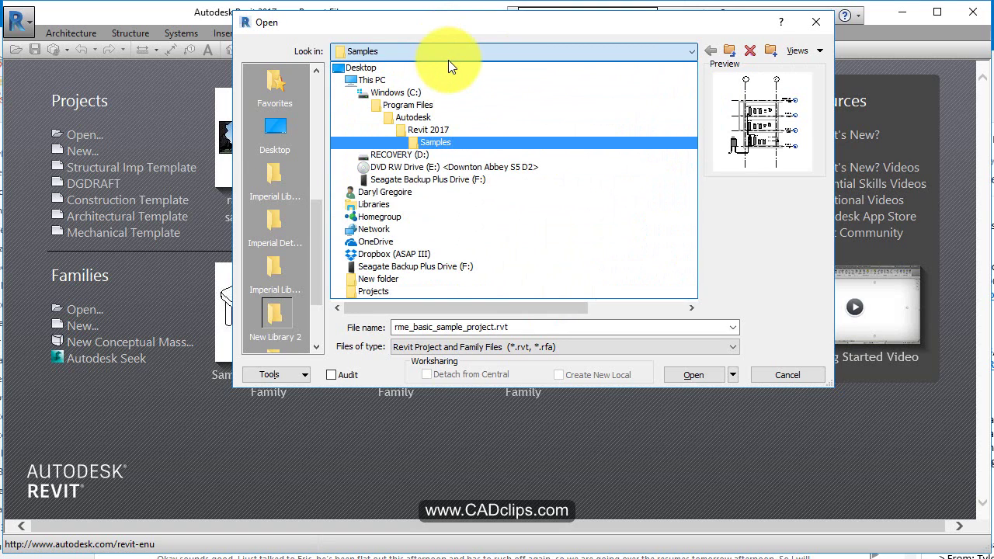
{"action": "left_click", "coordinate": [436, 144]}
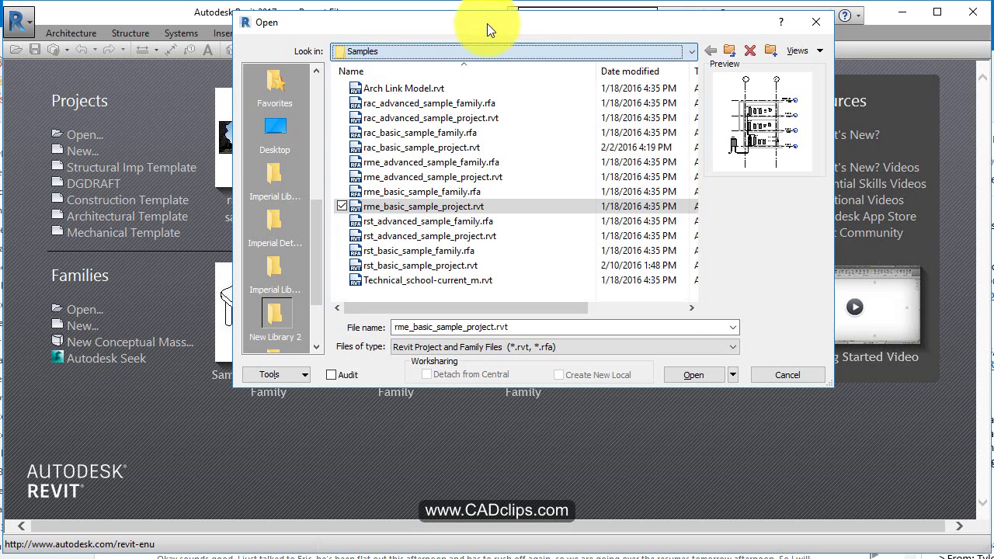
{"action": "left_click", "coordinate": [787, 376]}
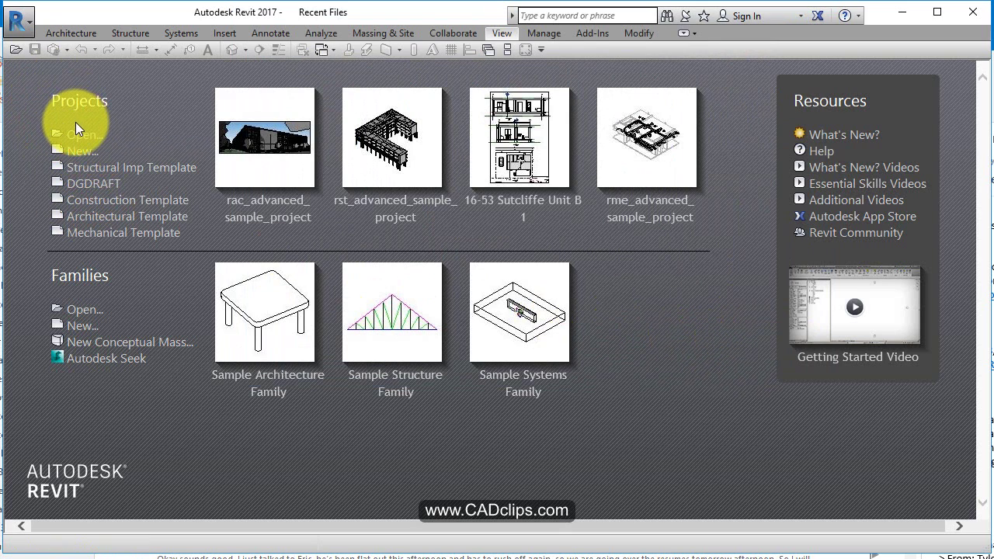
Open rac_advanced_sample_project from the start page's Projects thumbnails
{"action": "left_click", "coordinate": [286, 158]}
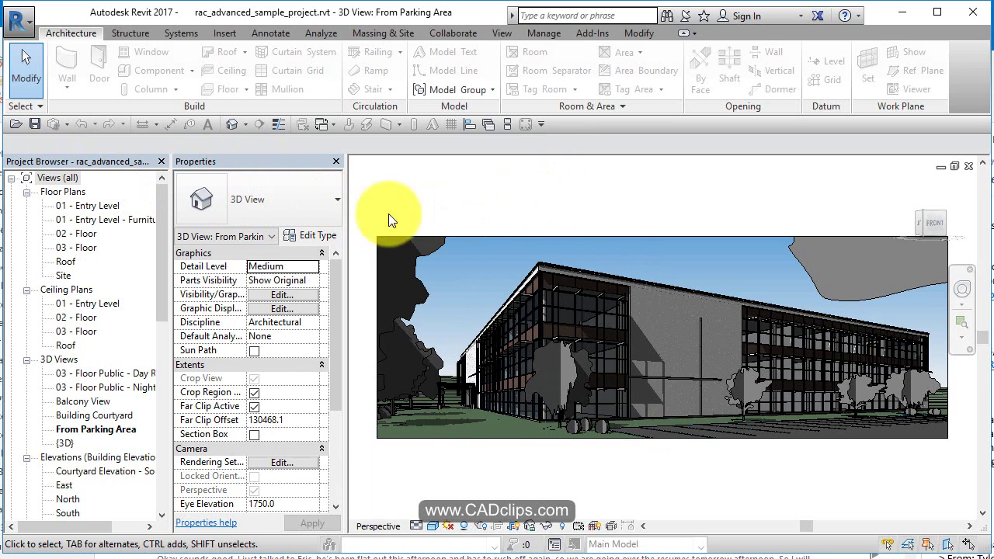
Undock the Properties palette and drag the Project Browser out to float beside it
{"action": "double_click", "coordinate": [195, 161]}
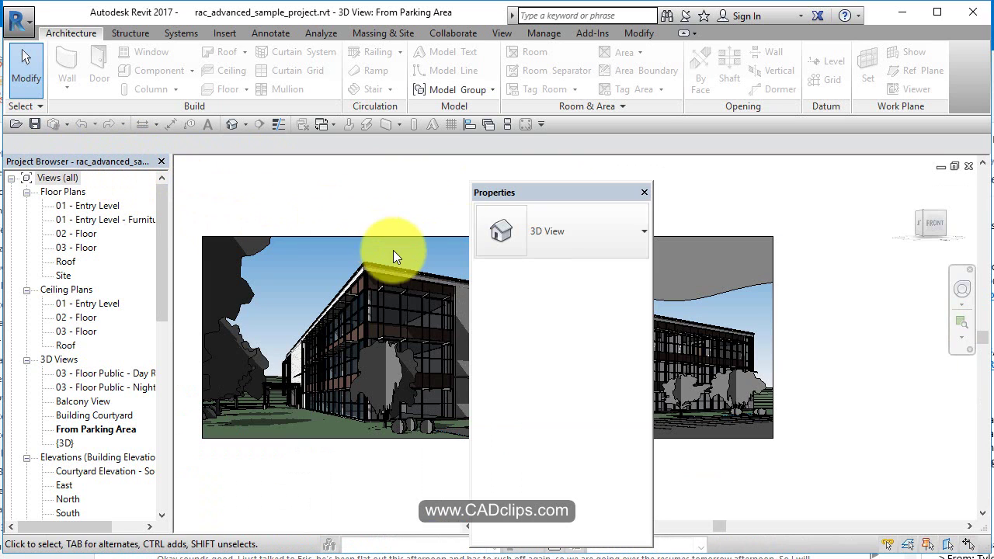
{"action": "left_click_drag", "start_coordinate": [143, 162], "coordinate": [414, 195]}
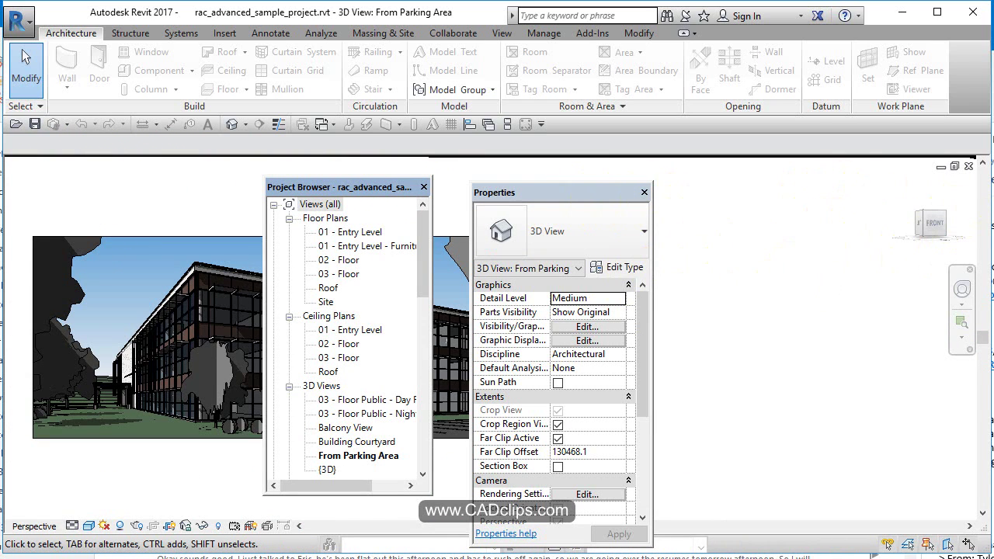
Drag the floating Properties palette to the left edge to dock it, leaving Project Browser floating
{"action": "left_click", "coordinate": [565, 199]}
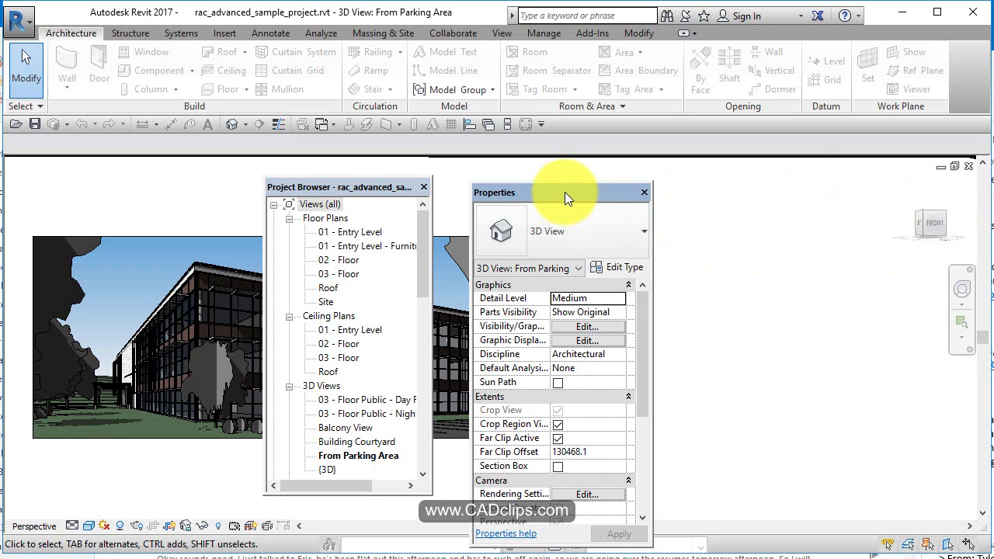
{"action": "left_click_drag", "start_coordinate": [565, 192], "coordinate": [304, 167]}
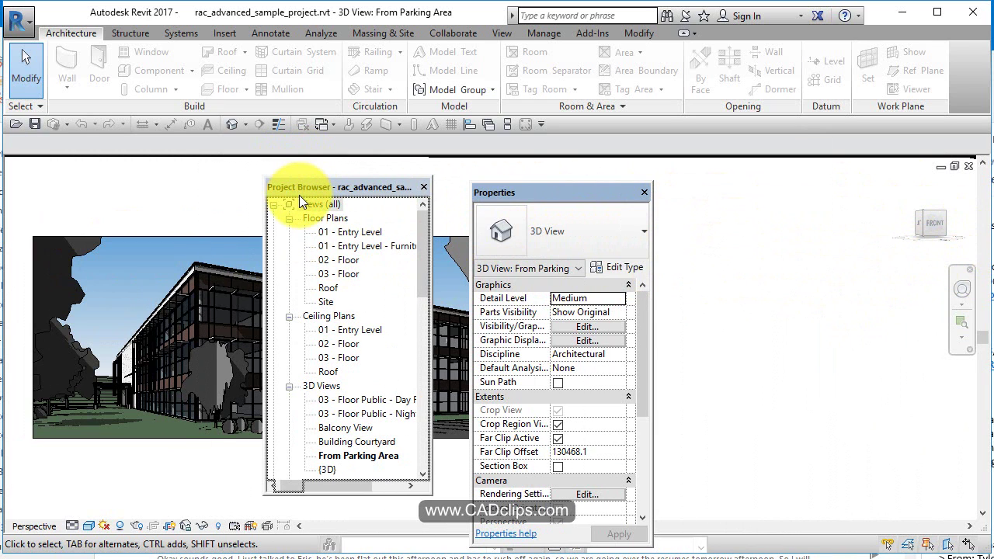
{"action": "left_click_drag", "start_coordinate": [273, 209], "coordinate": [7, 334]}
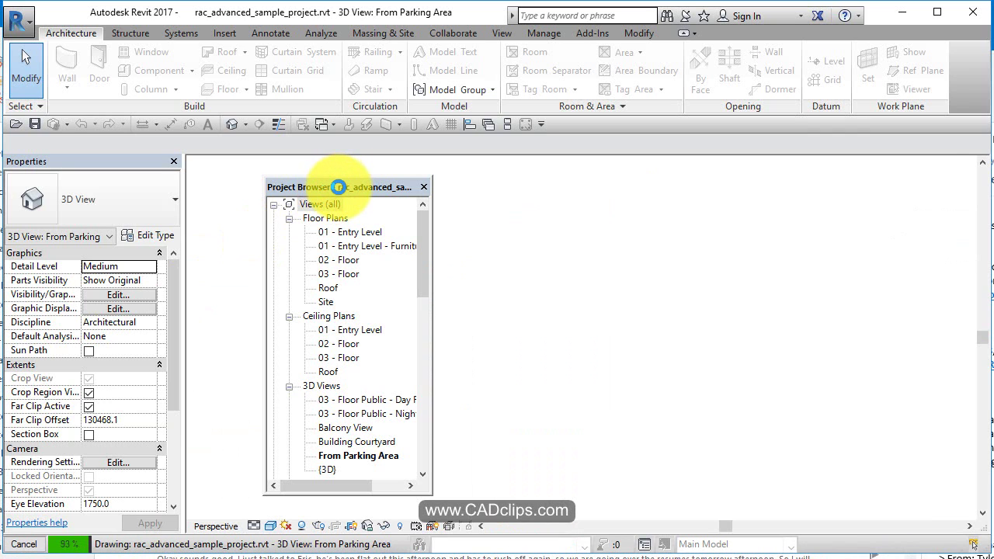
Tab Project Browser onto Properties, toggle between the two tabs, and drag the group off the edge
{"action": "left_click_drag", "start_coordinate": [350, 192], "coordinate": [121, 164]}
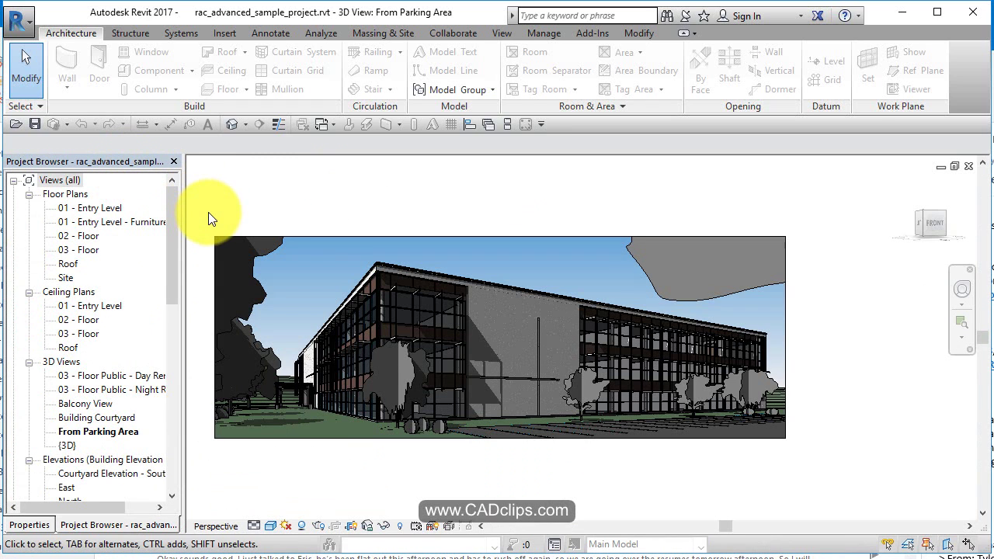
{"action": "left_click", "coordinate": [19, 527]}
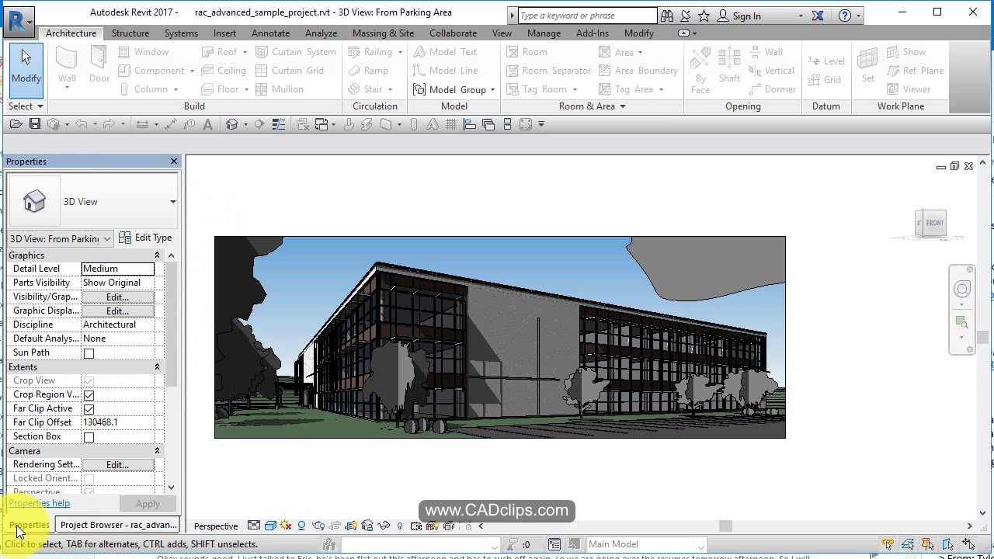
{"action": "left_click", "coordinate": [111, 527]}
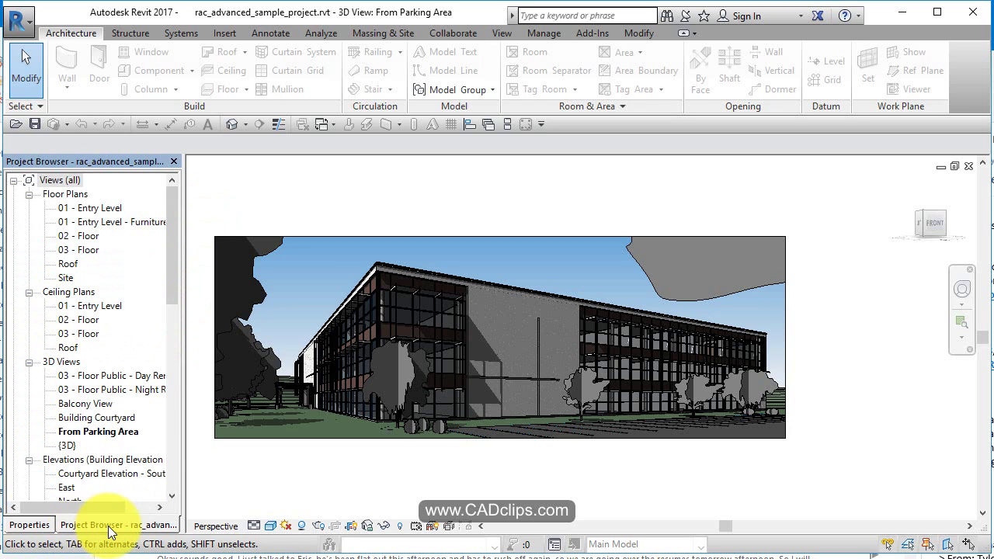
{"action": "left_click", "coordinate": [27, 526]}
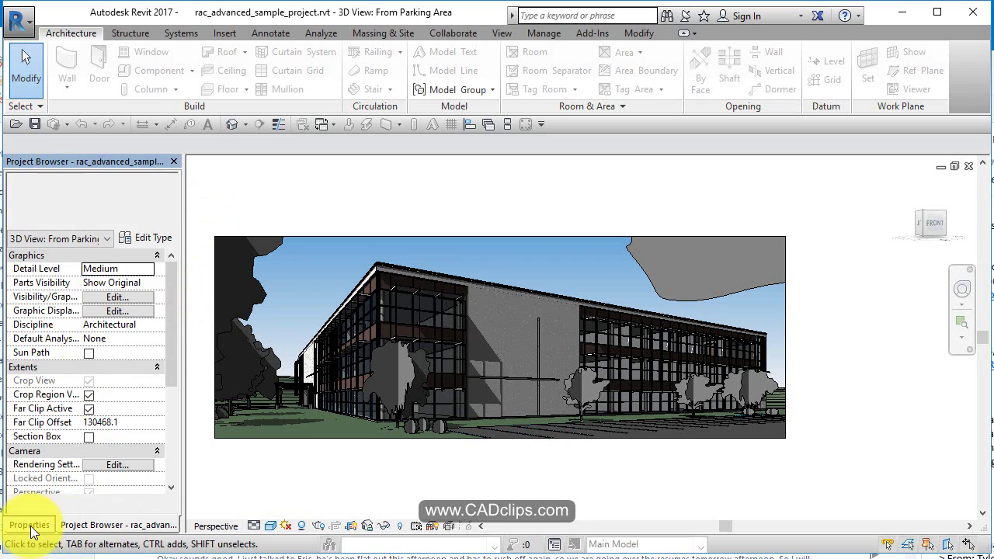
{"action": "left_click", "coordinate": [87, 525]}
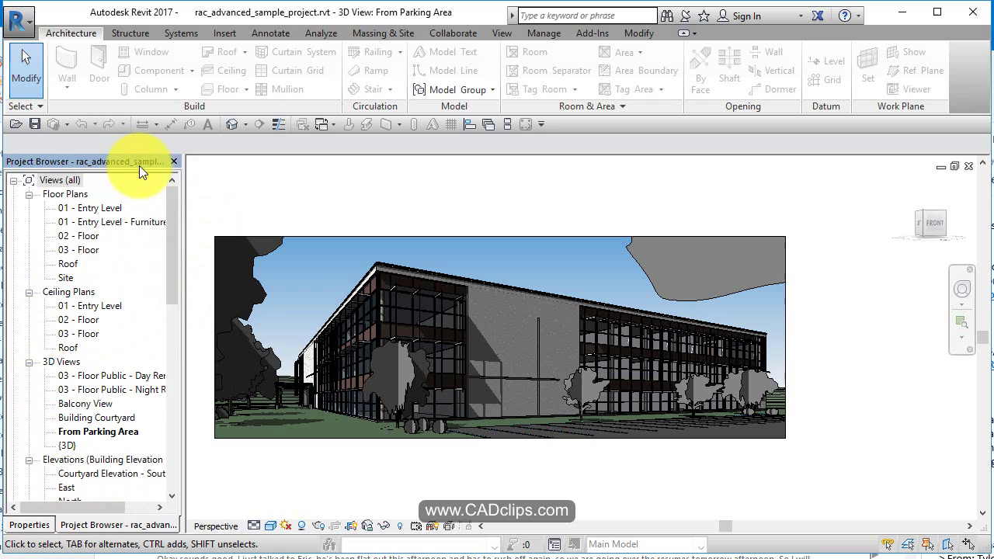
{"action": "left_click_drag", "start_coordinate": [139, 165], "coordinate": [388, 193]}
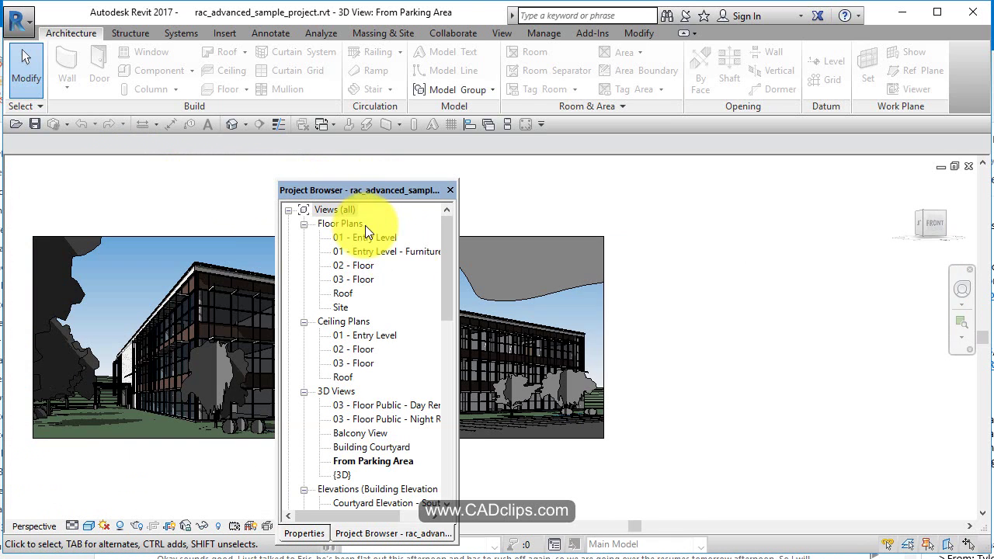
Split Project Browser from the tab group, dock Properties at the left, then Project Browser beside it
{"action": "left_click", "coordinate": [306, 533]}
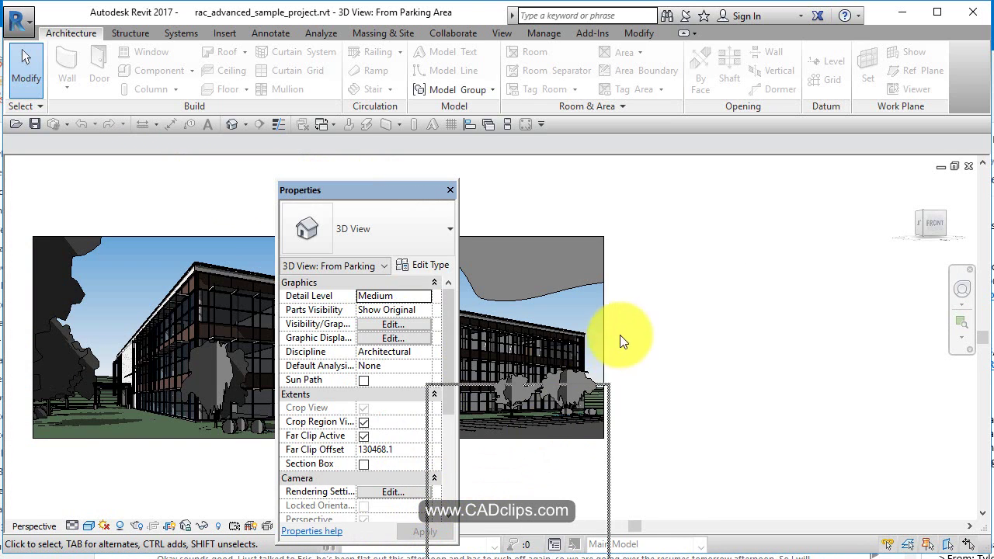
{"action": "left_click_drag", "start_coordinate": [620, 334], "coordinate": [696, 190]}
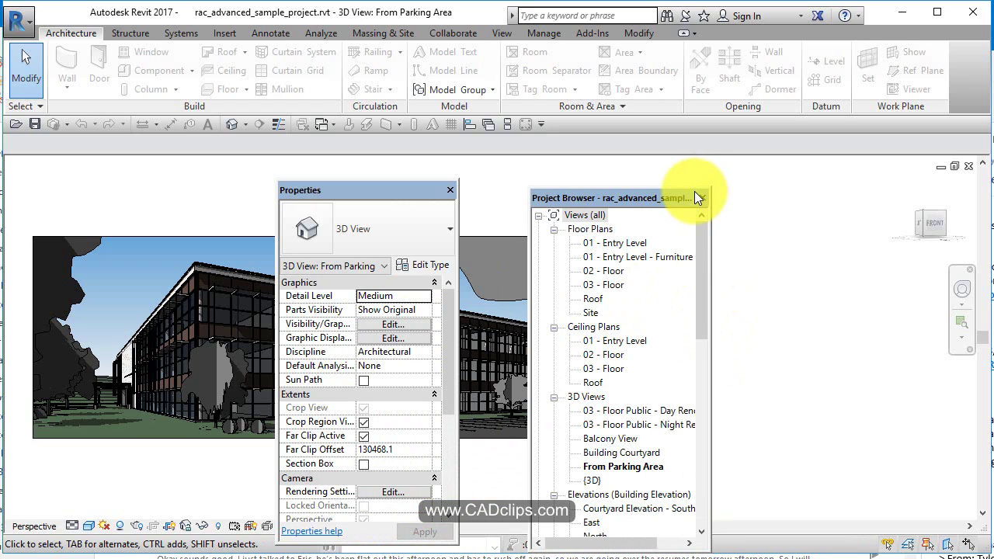
{"action": "left_click_drag", "start_coordinate": [388, 189], "coordinate": [6, 341]}
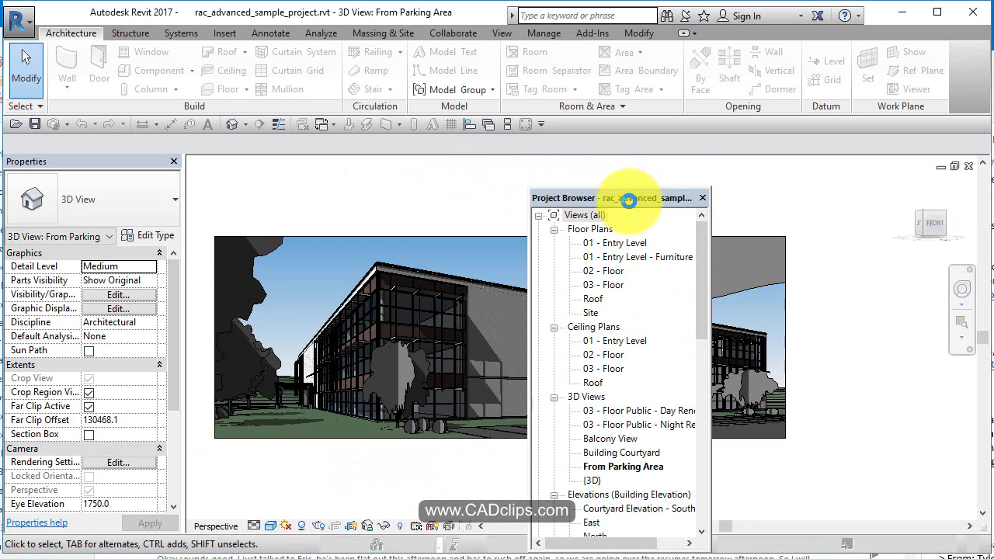
{"action": "left_click_drag", "start_coordinate": [365, 307], "coordinate": [183, 345]}
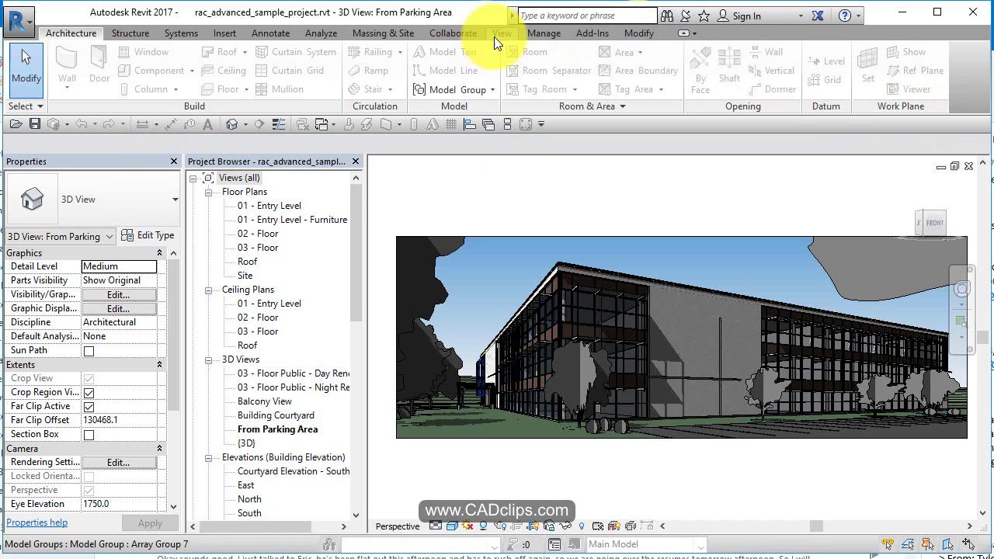
On the View tab, confirm User Interface has Project Browser and Properties checked
{"action": "left_click", "coordinate": [499, 34]}
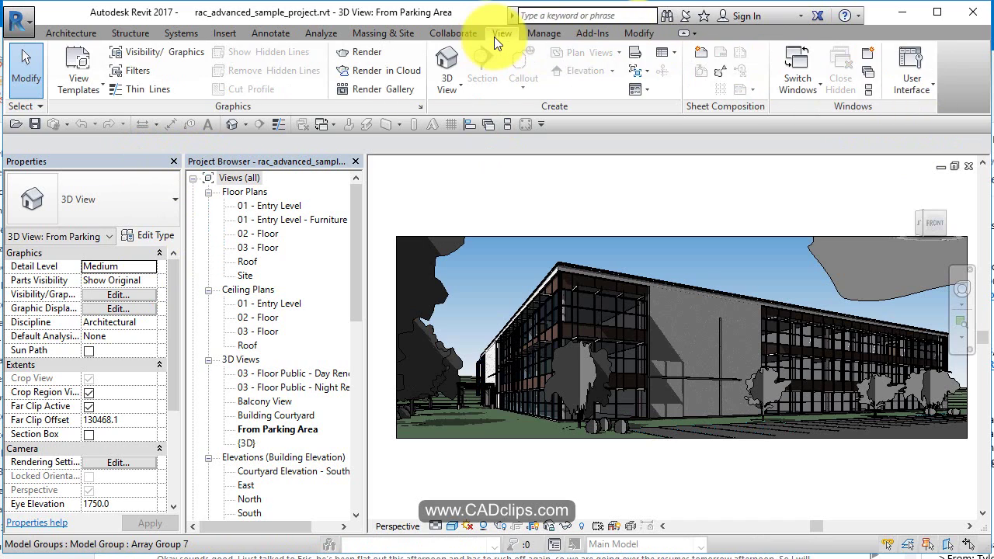
{"action": "left_click", "coordinate": [914, 71]}
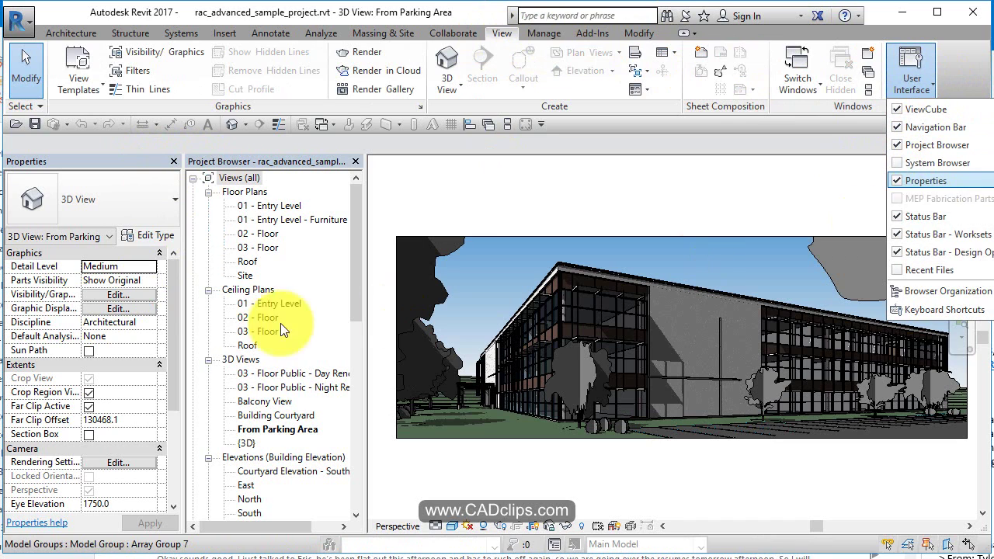
{"action": "left_click", "coordinate": [590, 188]}
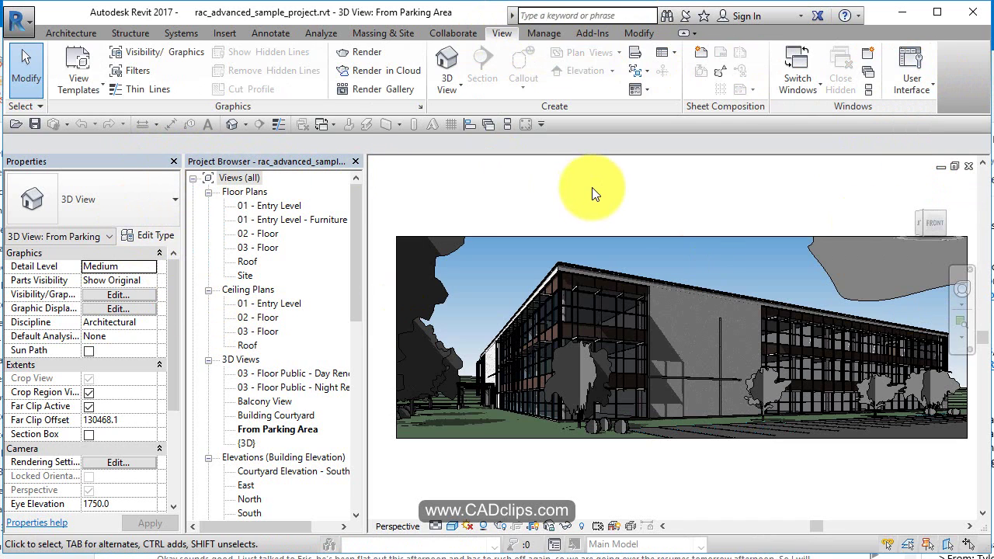